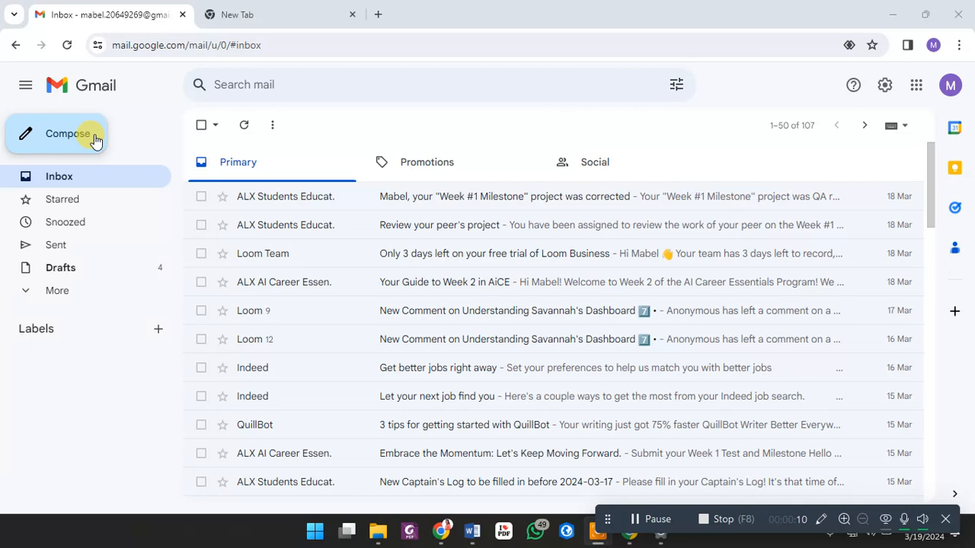
- Start a blank New Message draft with Compose
left_click(84, 143)
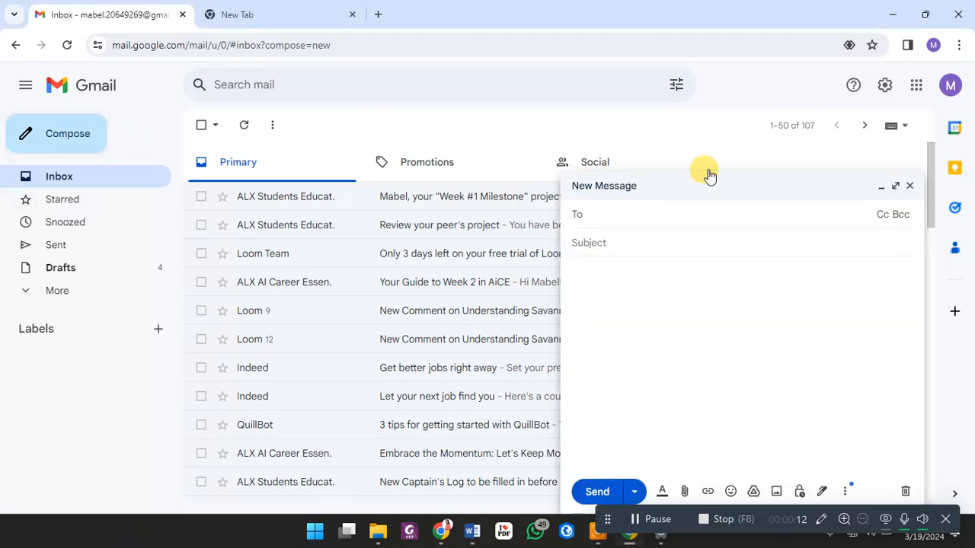
- Enter the recipient's e-mail address in the To field and accept the suggested contact
left_click(598, 218)
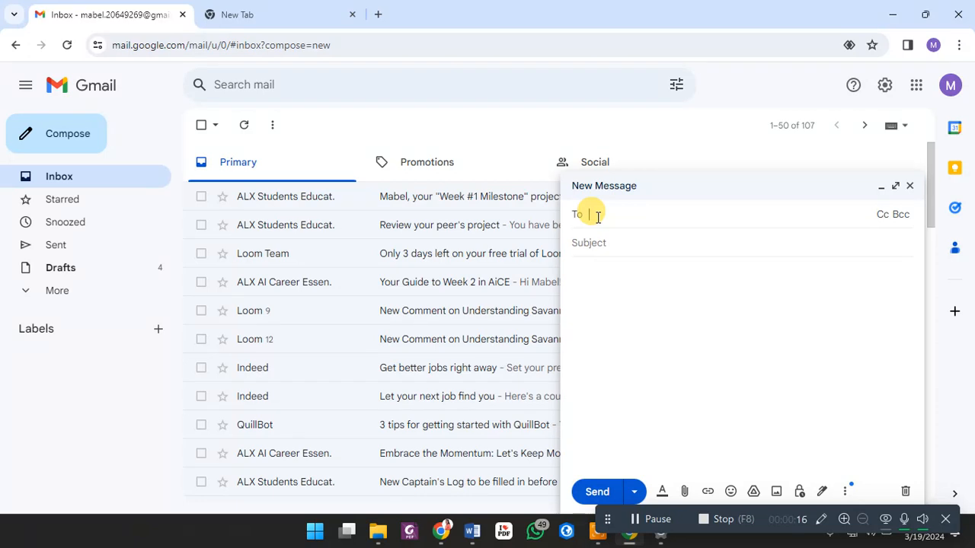
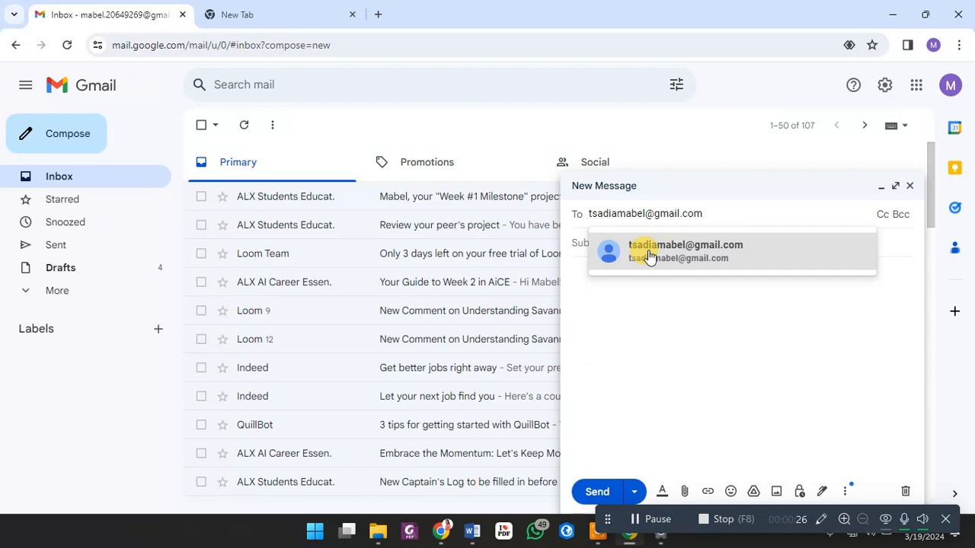
mouse_move(649, 256)
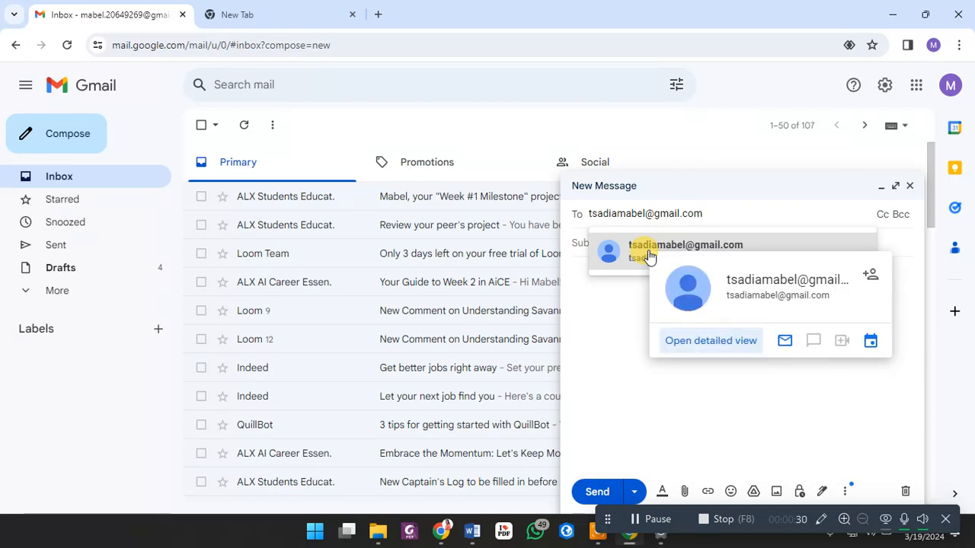
left_click(649, 256)
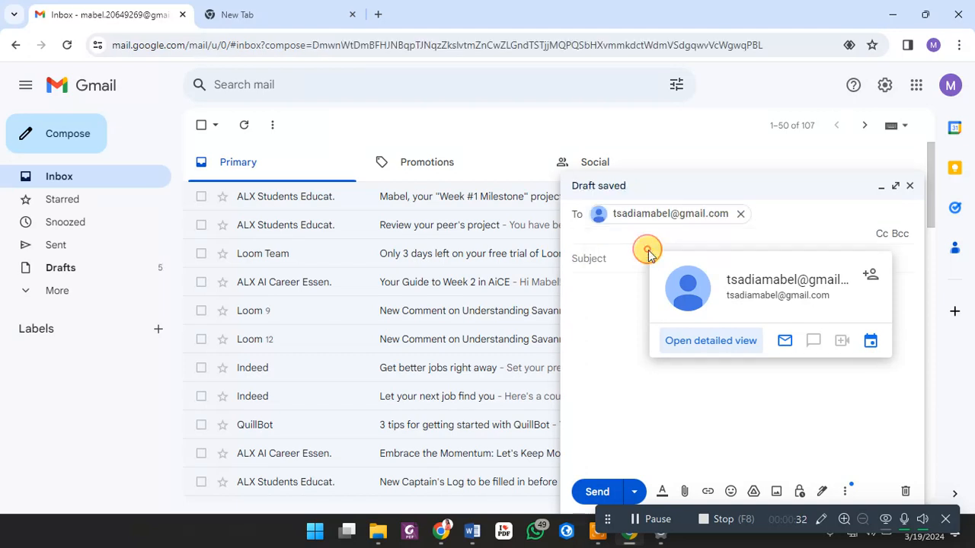
left_click(608, 255)
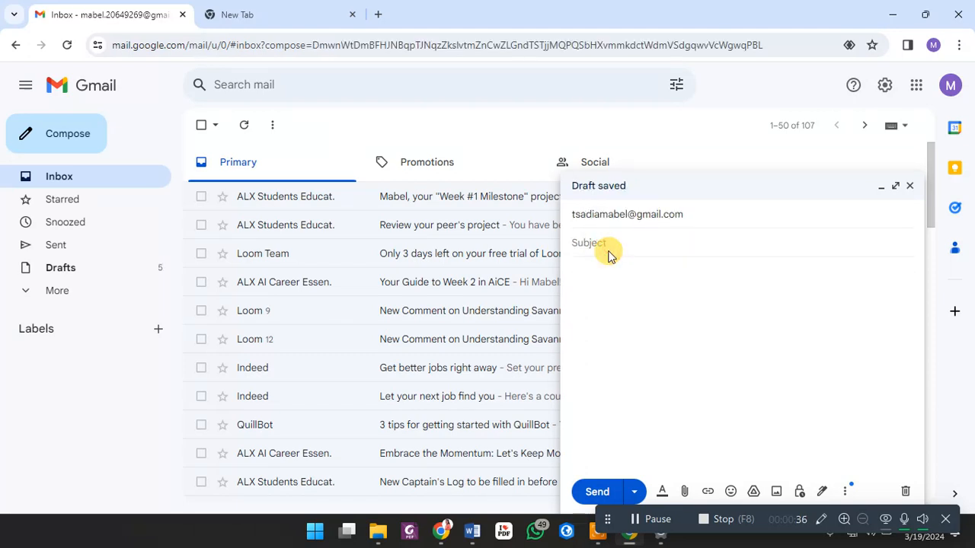
- Enter the subject 'Review of Research Proposal', correcting the mistyped capital O
type("Re")
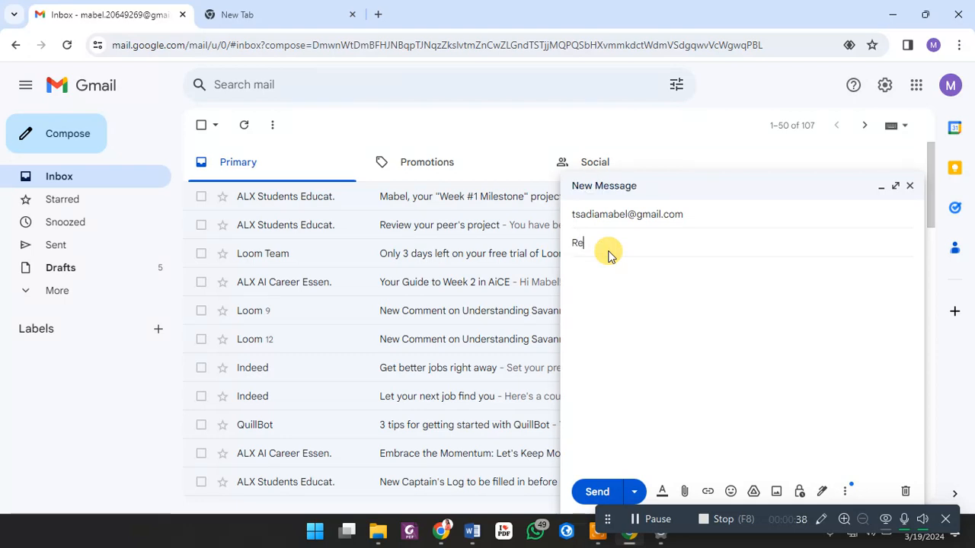
type("view of Research Proposal")
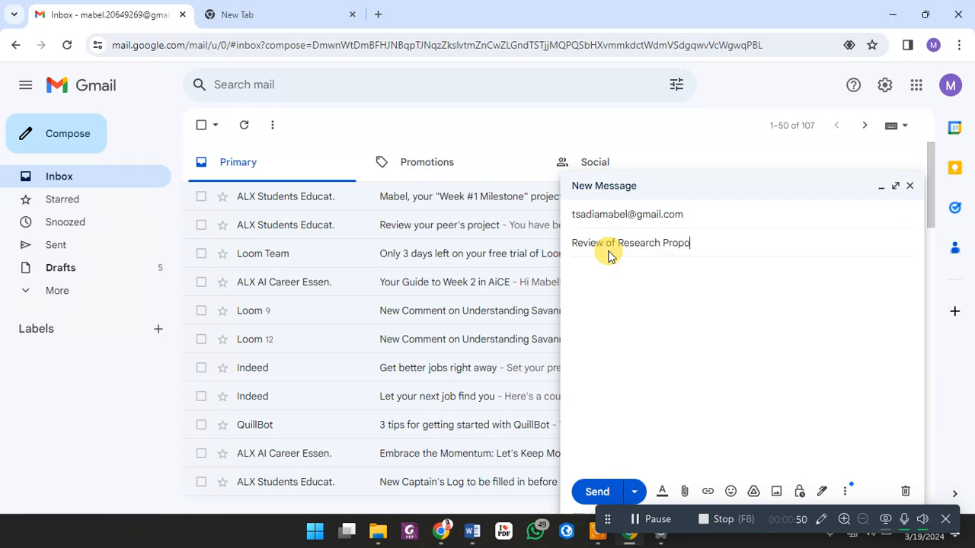
left_click(601, 260)
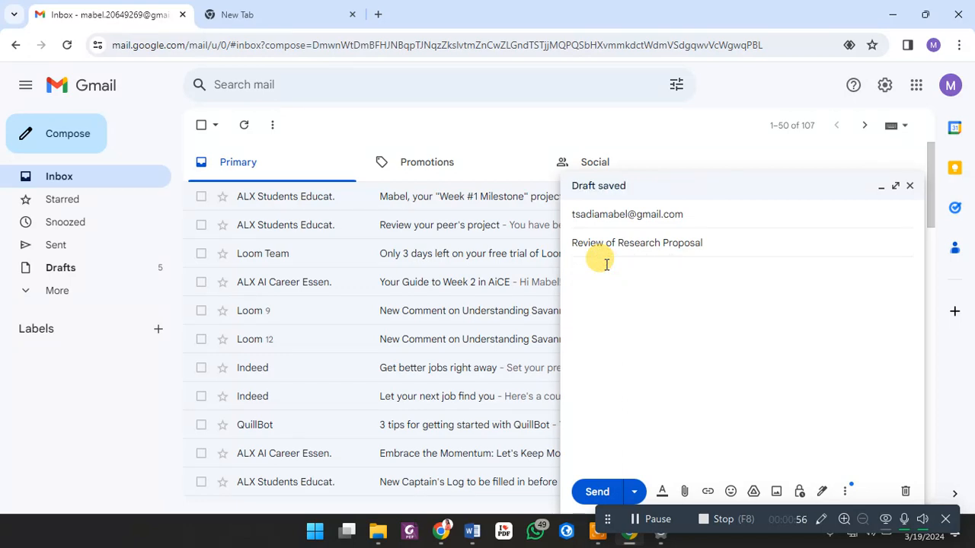
- Add a 'Hi,' greeting and paste the paragraph requesting review of the research proposal
type("Hi,")
key("Return")
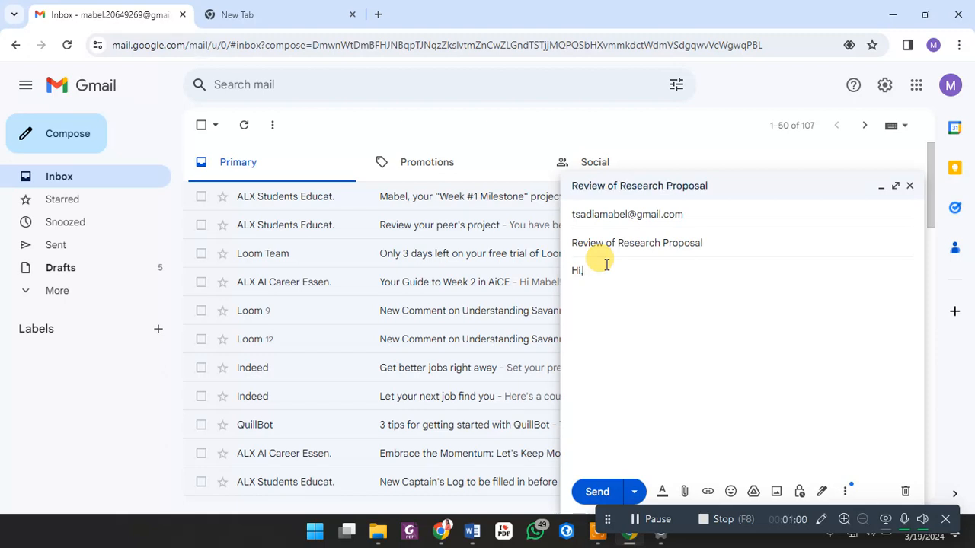
key("BackSpace")
key("BackSpace")
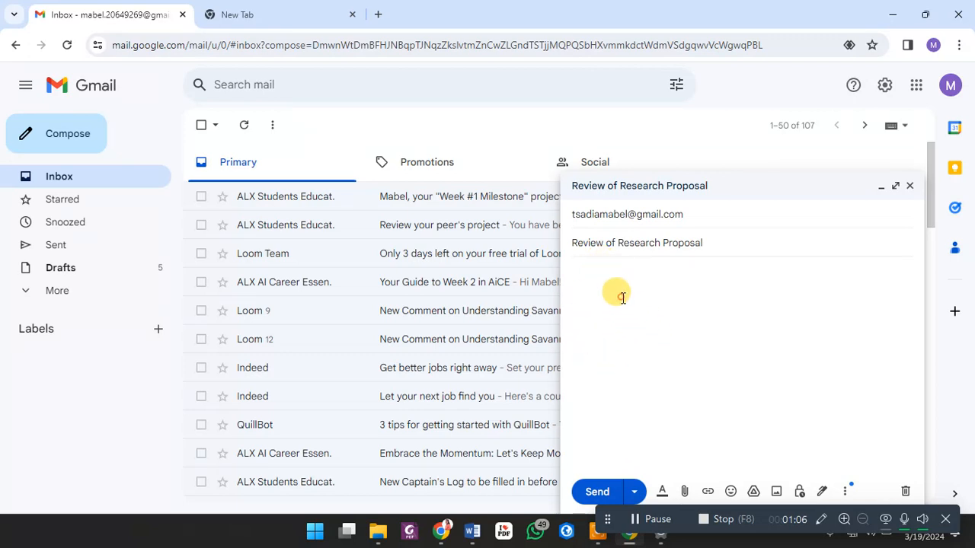
type("Hi, I am seeking your assistance to review my research proposal. Attached is the proposal outlining its objectives, methodology, and potential contributions. Your insights are crucial in refining the proposal before submission, particularly given your expertise in the field of GIS. Your feedback would be immensely valuable, and I'm grateful for any suggestions or improvements you can offer. Thank you for considering my request; I eagerly await your response.")
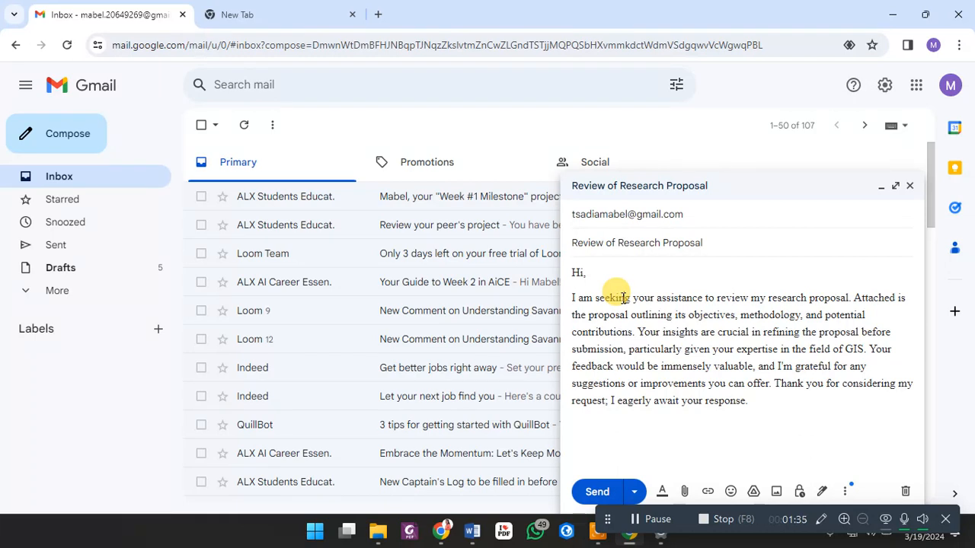
- Change 'I'm' to 'I am' in the pasted paragraph
left_click(623, 298)
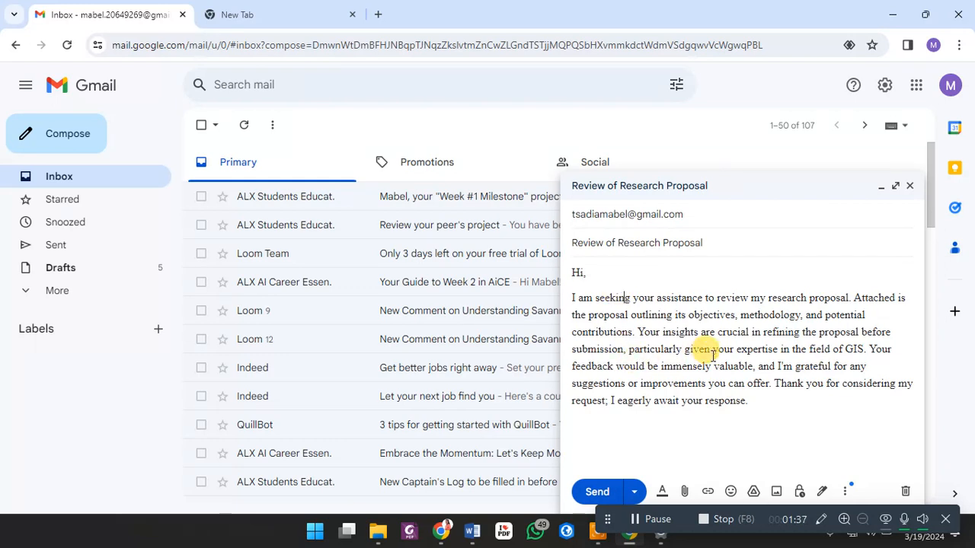
left_click(783, 366)
key("BackSpace")
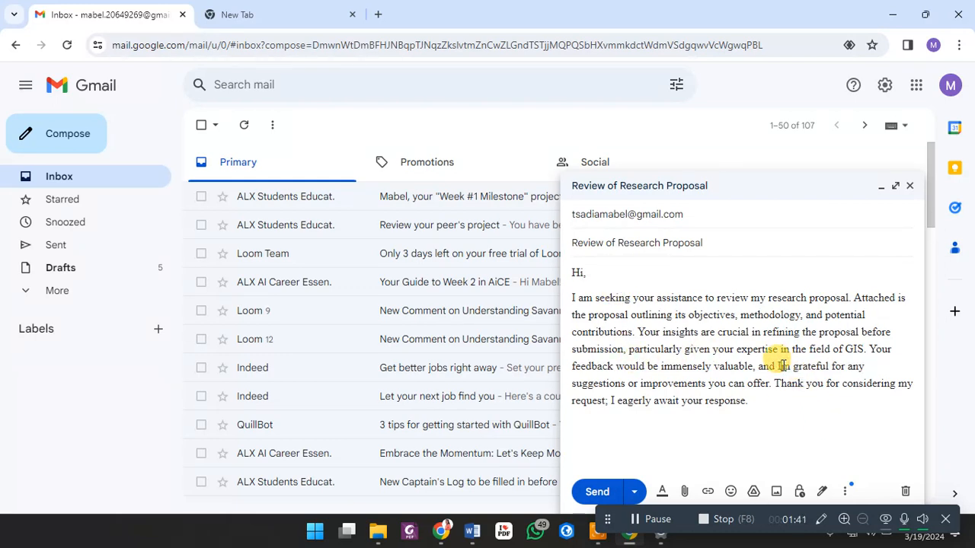
type("a")
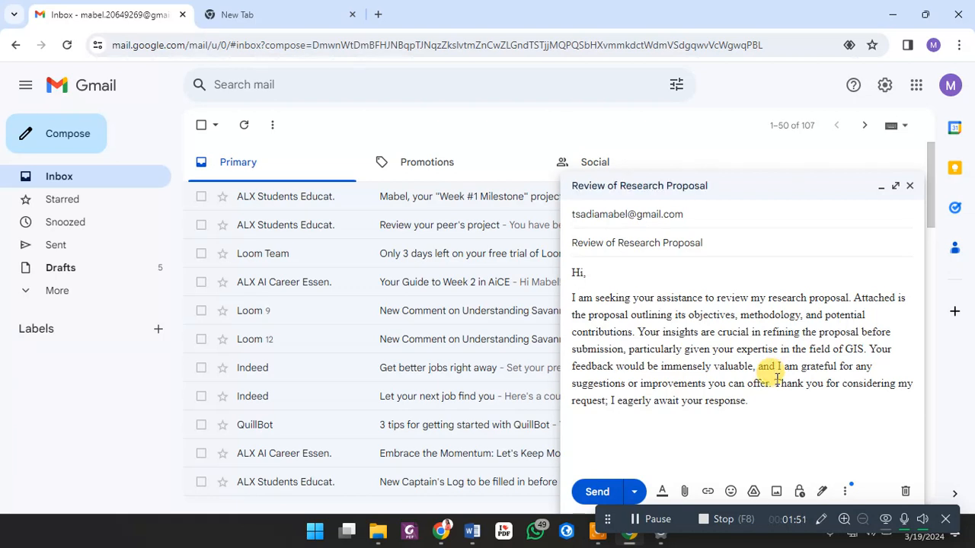
- Move 'Thank you for considering…' onto its own line and add a 'Kinds regards,' sign-off
left_click(776, 383)
key("Return")
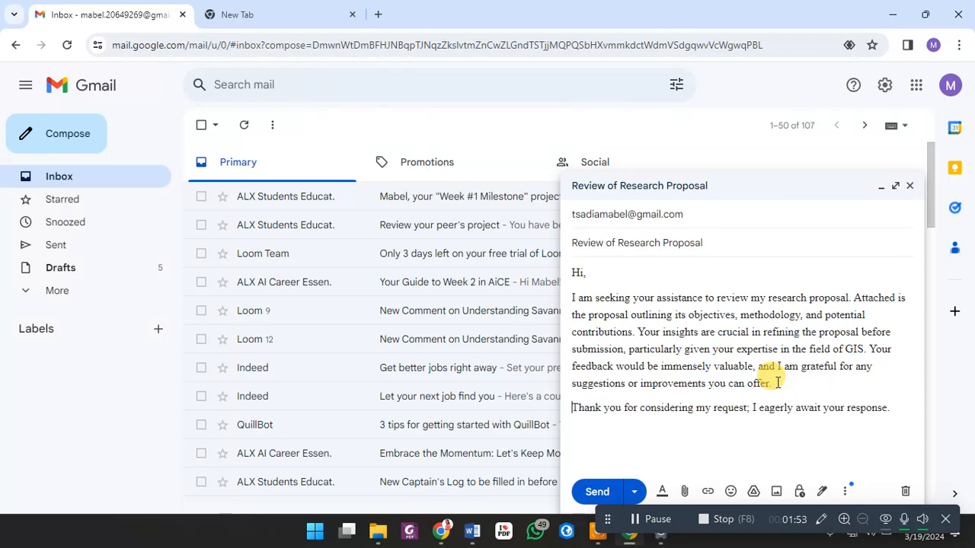
left_click(897, 408)
key("Return")
type("Ki")
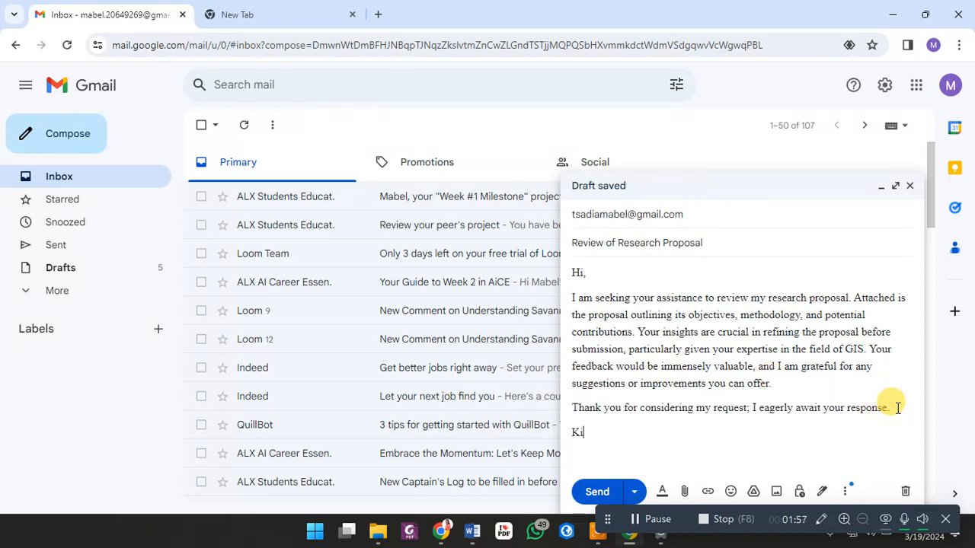
type("nds")
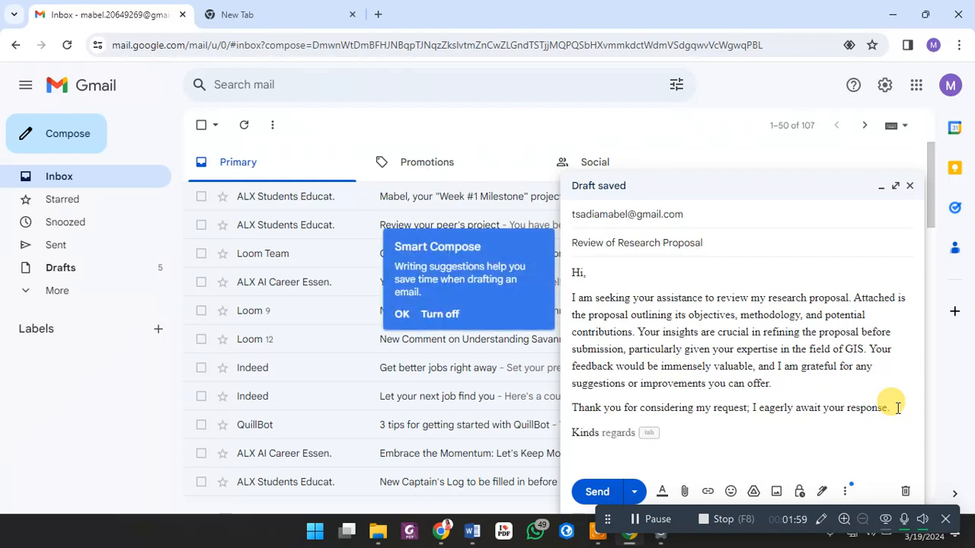
key("Return")
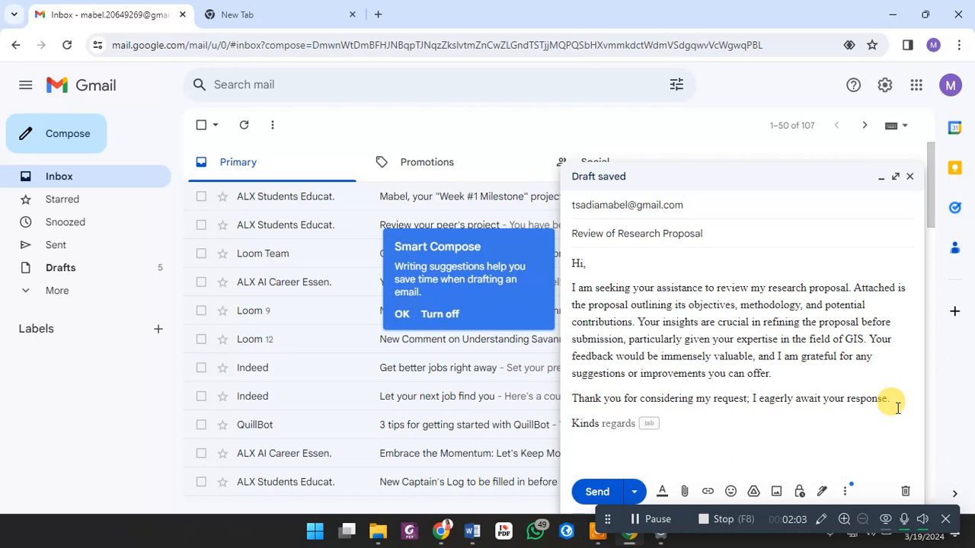
key("Tab")
key("Return")
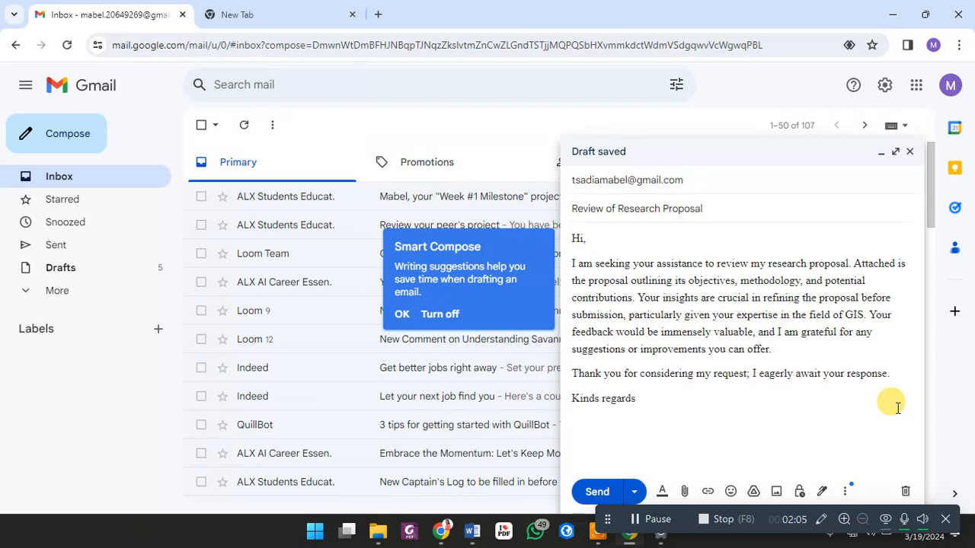
type(",")
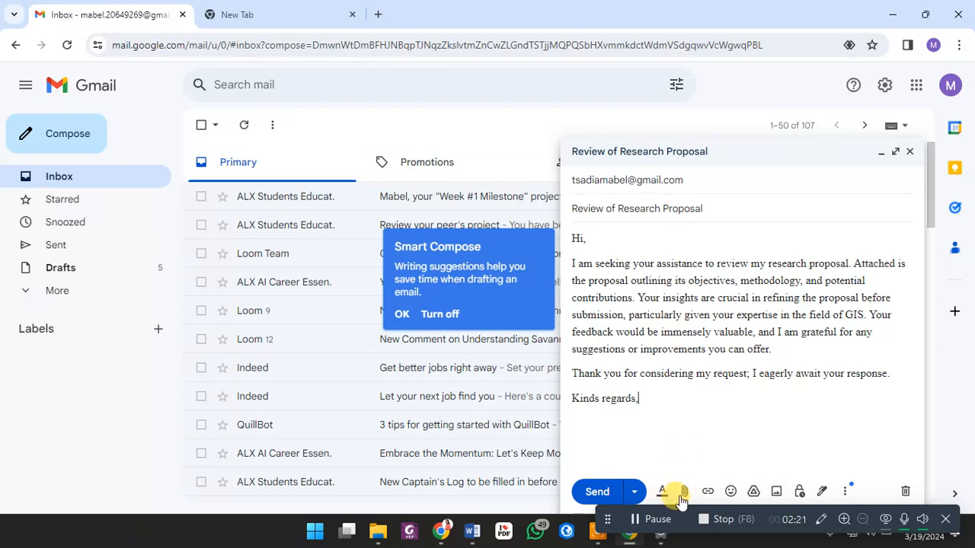
- Attach Final_MANUSCRIPT2 from the Desktop's MAY folder to the email
left_click(686, 494)
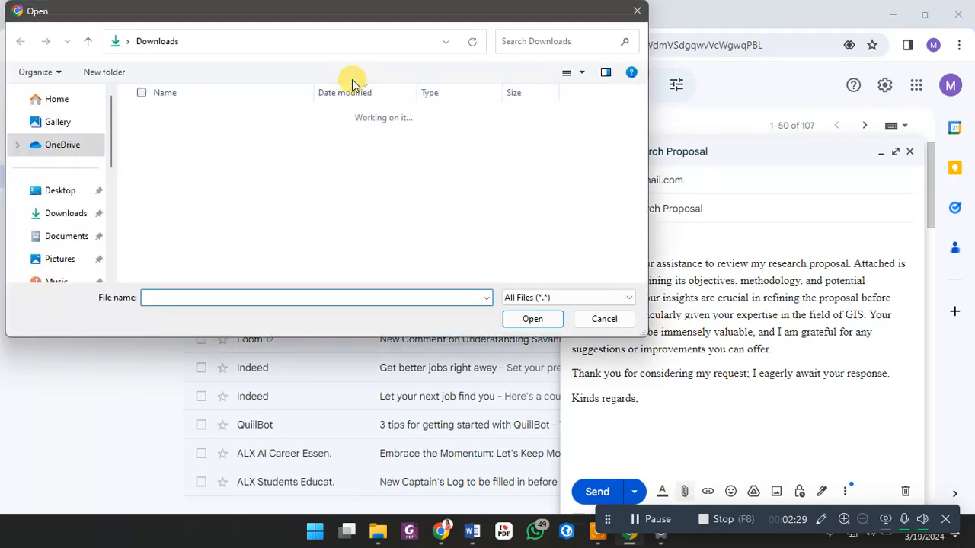
left_click(69, 195)
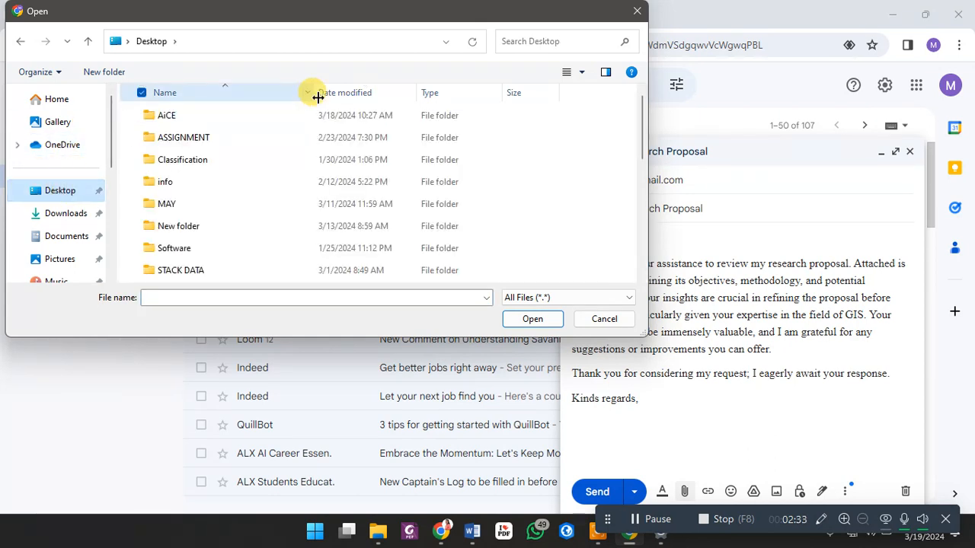
left_click(192, 203)
double_click(192, 203)
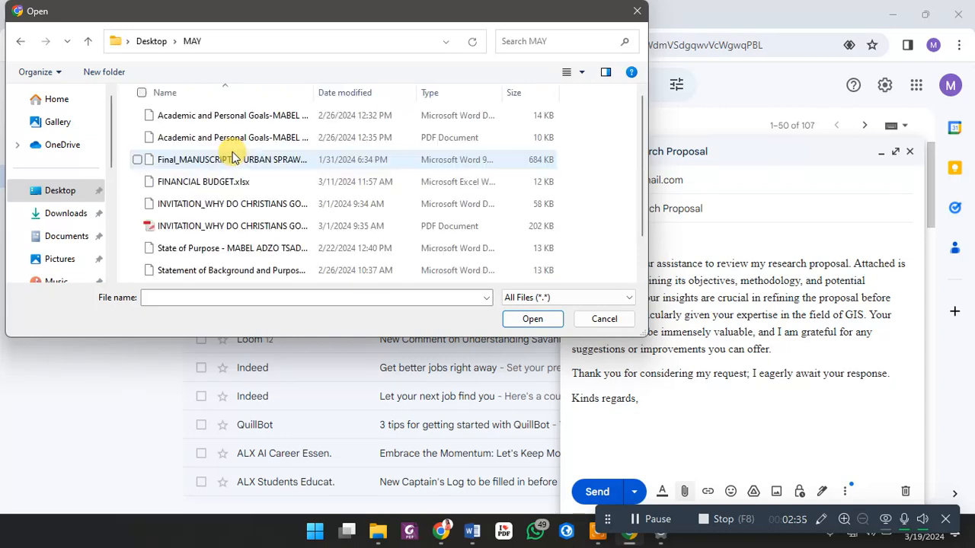
left_click(196, 159)
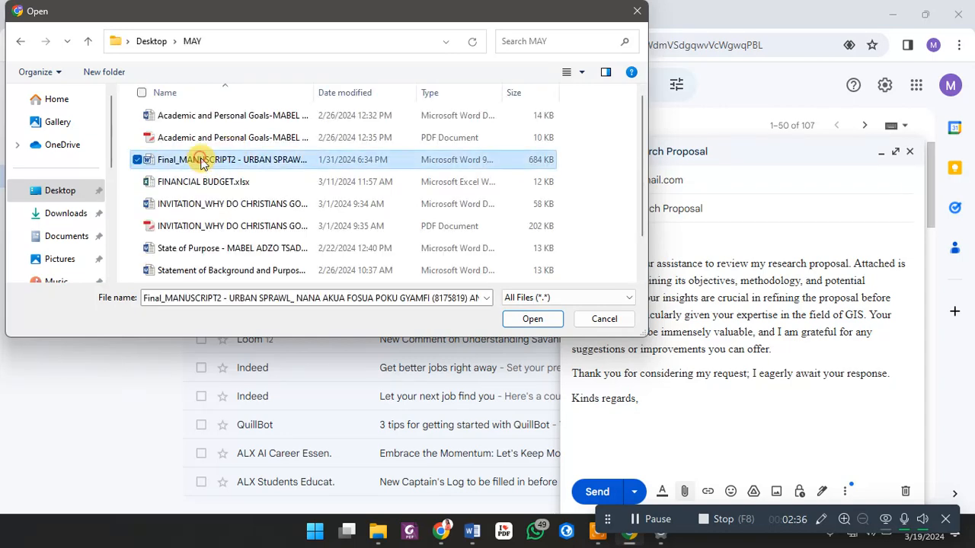
left_click(550, 318)
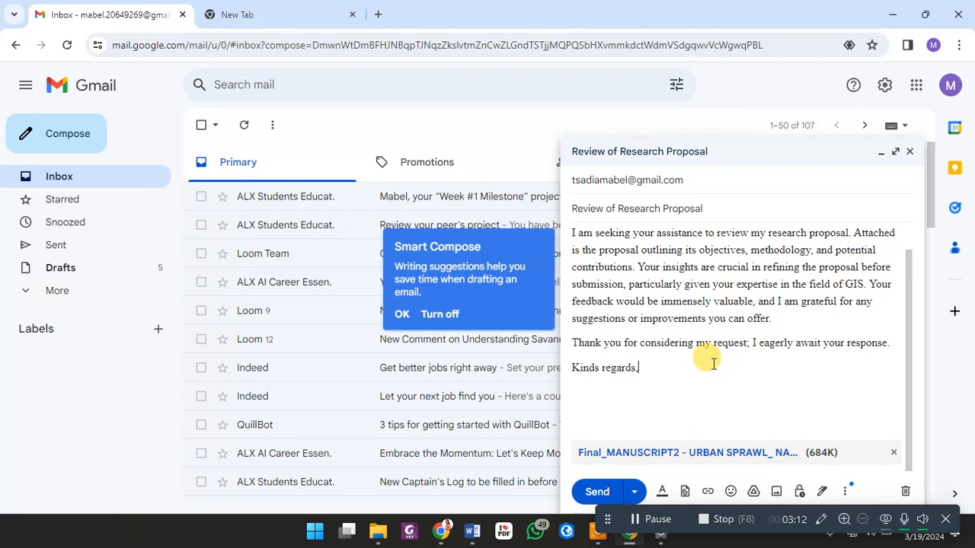
- Send the email once the 684K Final_MANUSCRIPT2 attachment has uploaded
left_click(599, 494)
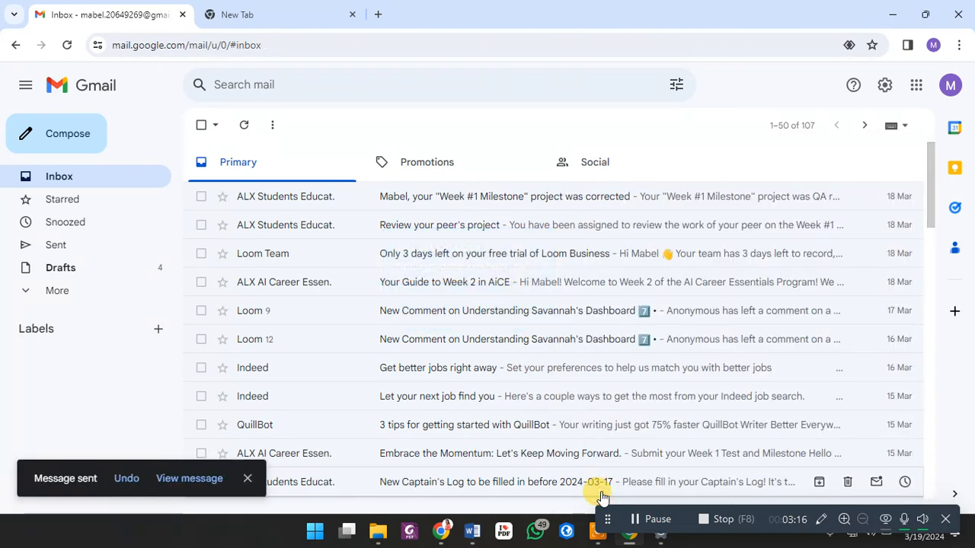